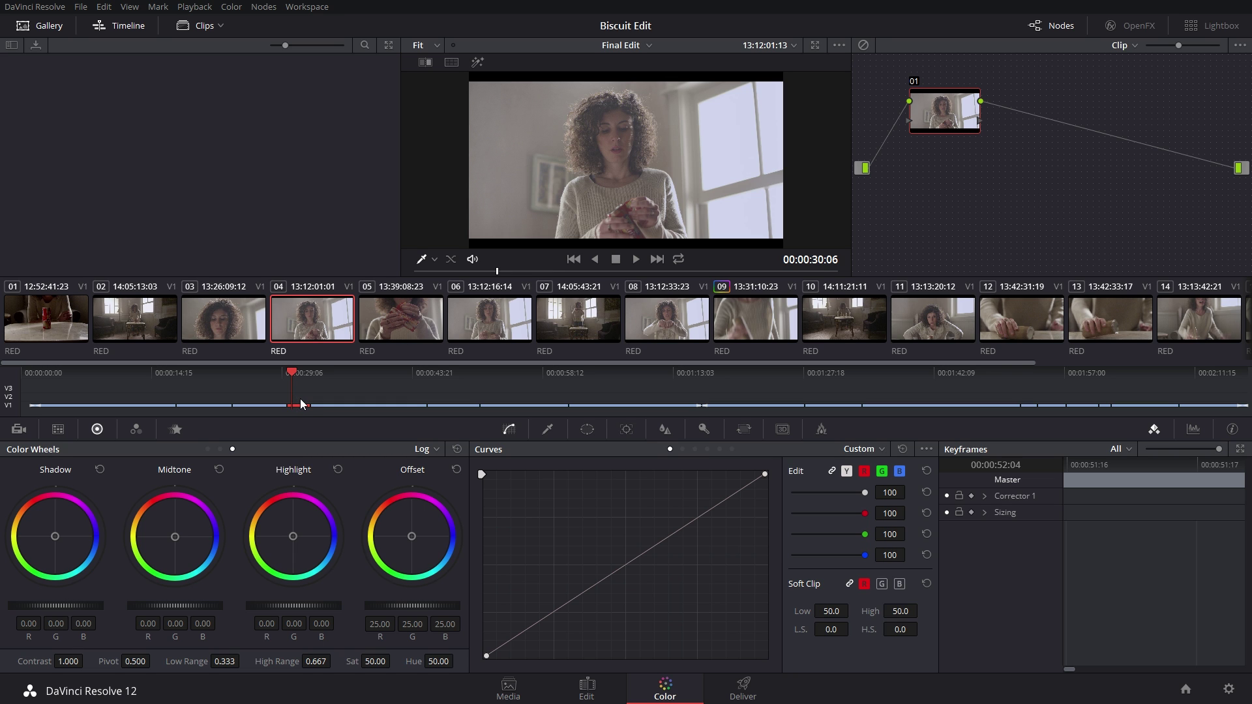
Step: Zoom the mini timeline in and back out around the 00:00:14 area
scroll(301, 400, up, 3)
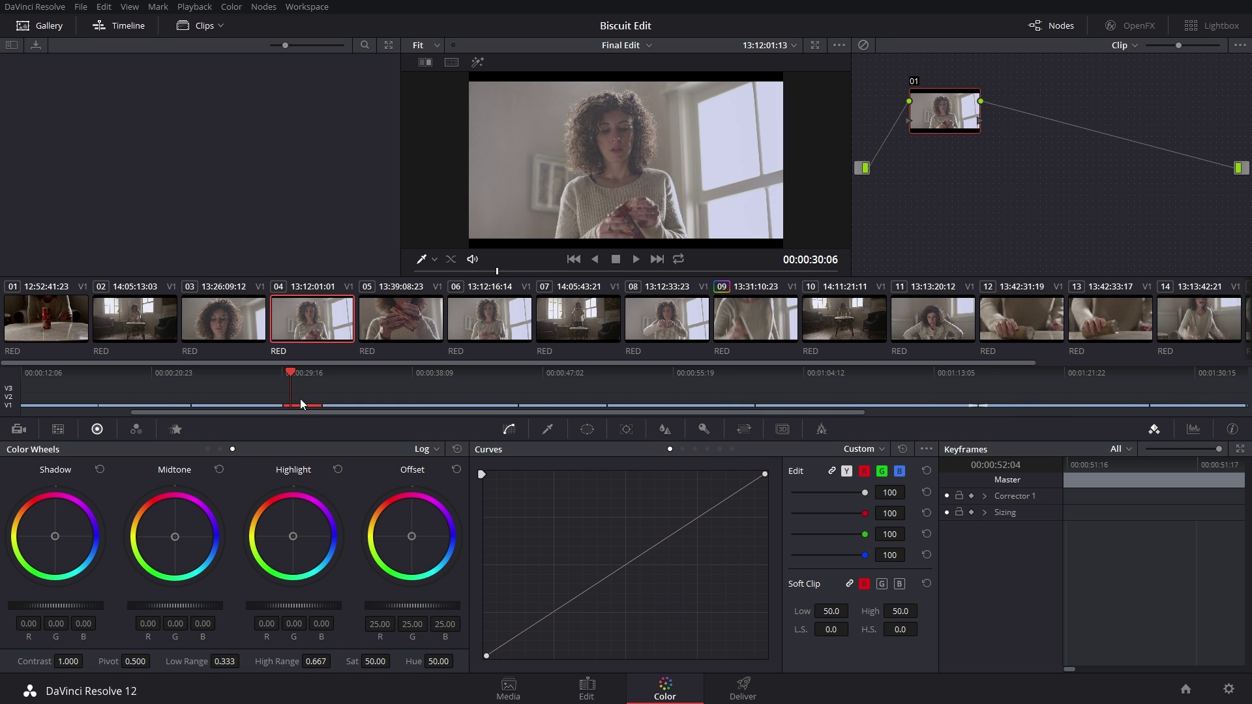
scroll(301, 400, down, 3)
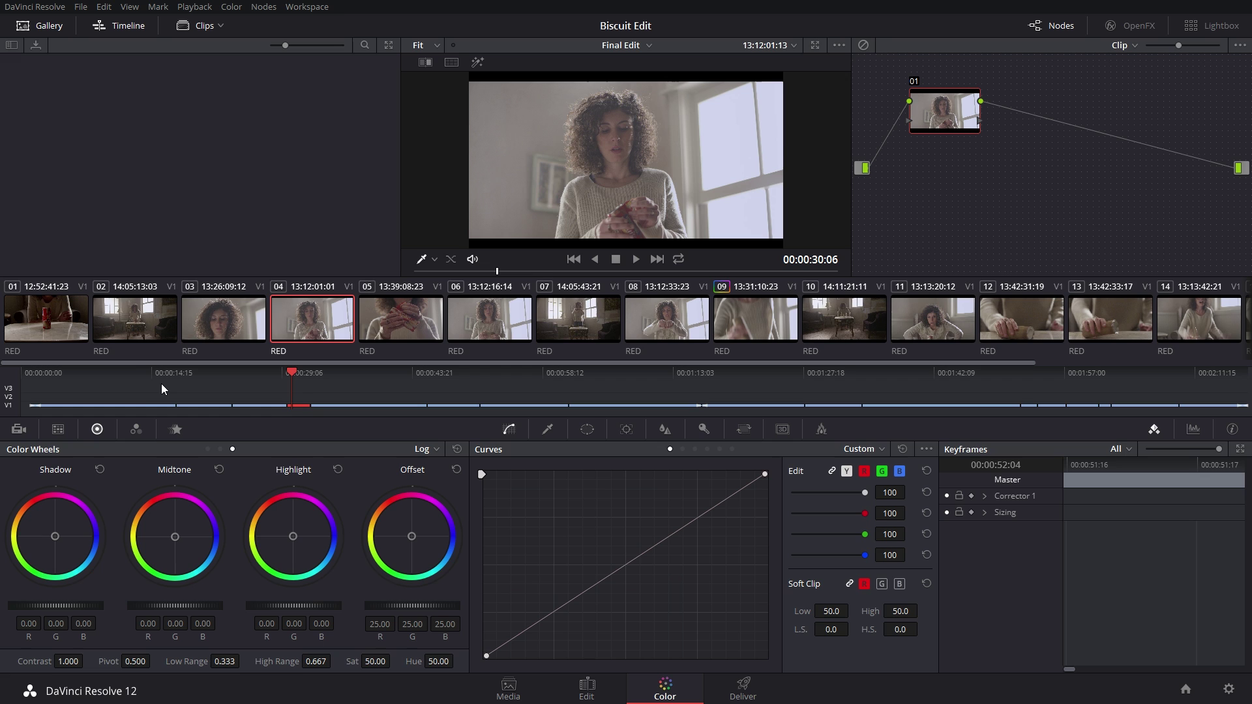
Step: Load clip 05, the biscuit close-up at 00:00:35:09, and play it briefly
click(110, 377)
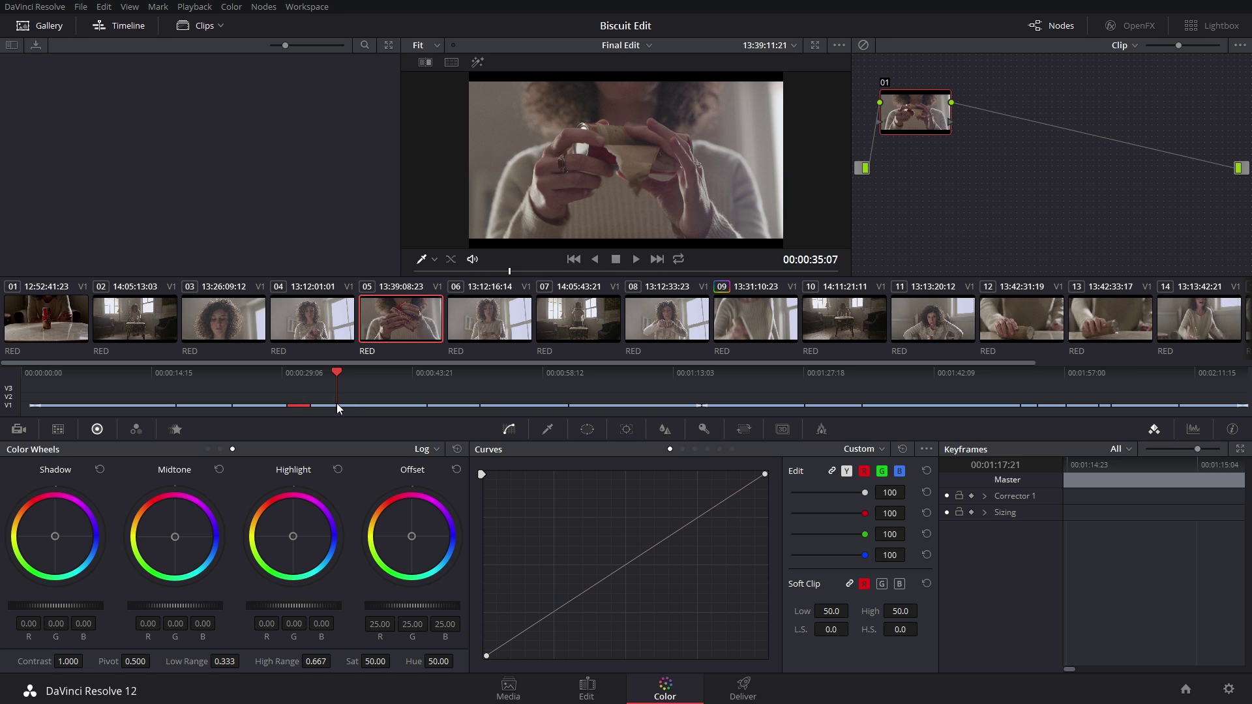
key(space)
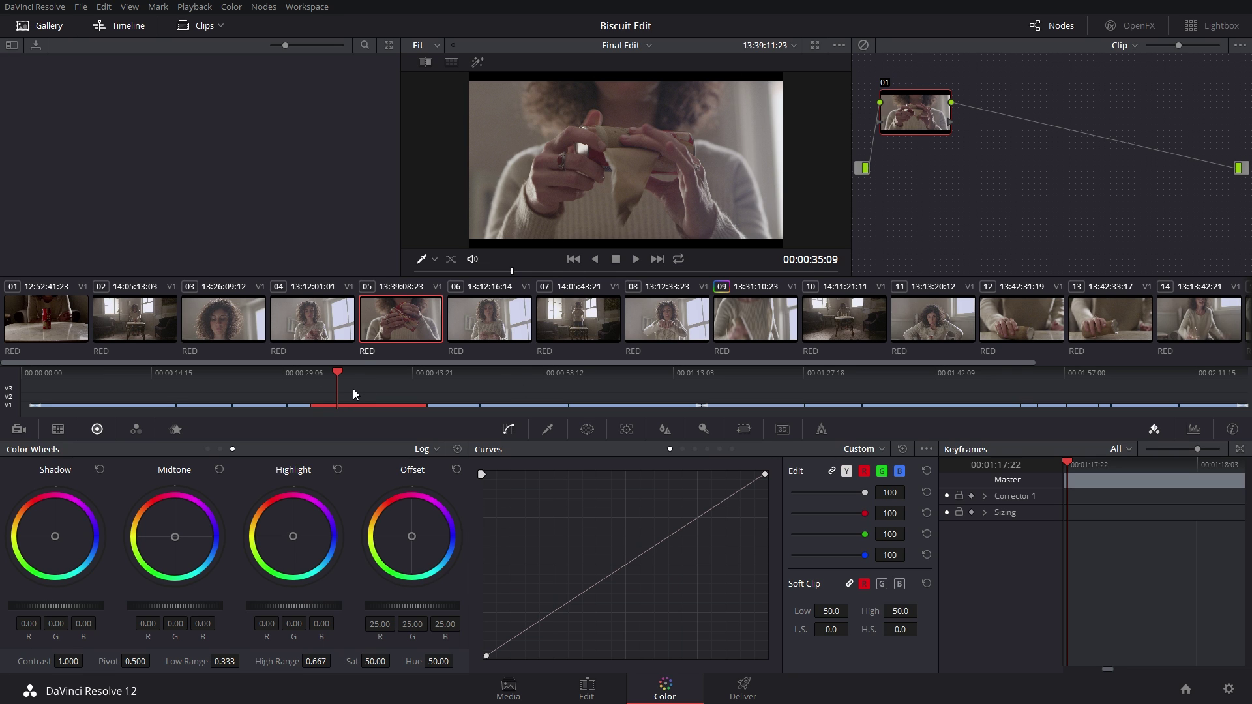
scroll(354, 389, up, 4)
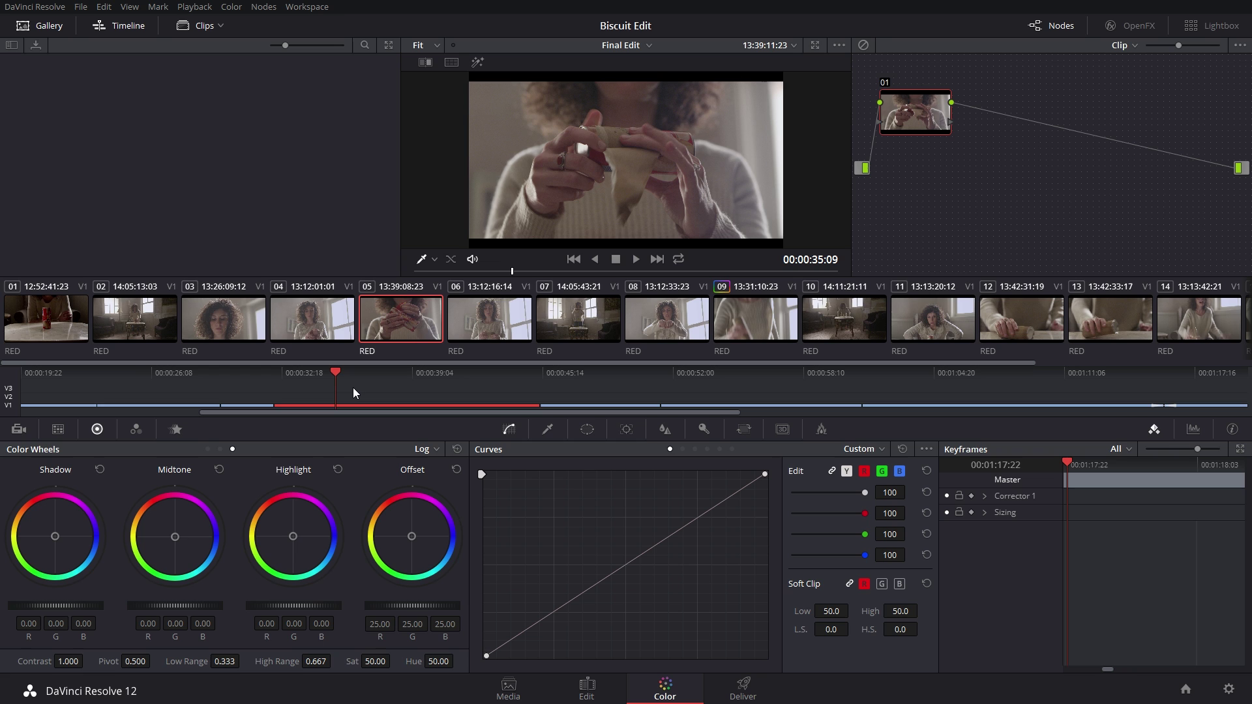
scroll(354, 387, down, 5)
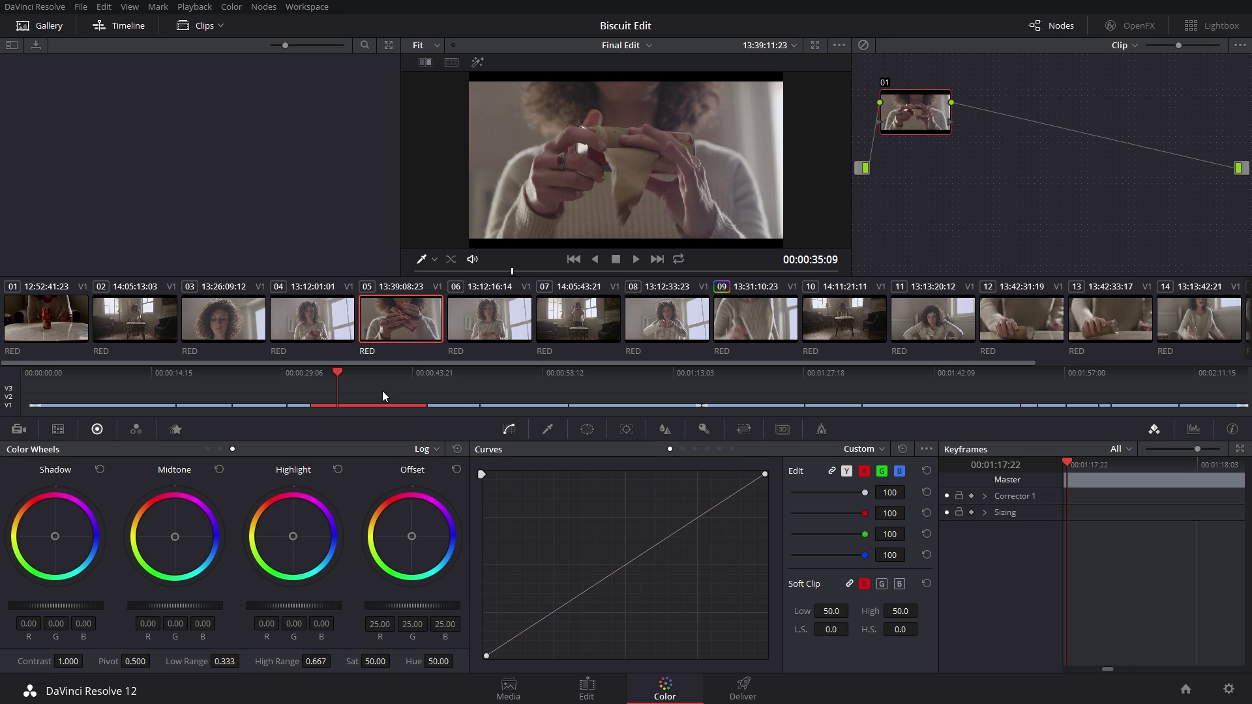
scroll(453, 397, up, 5)
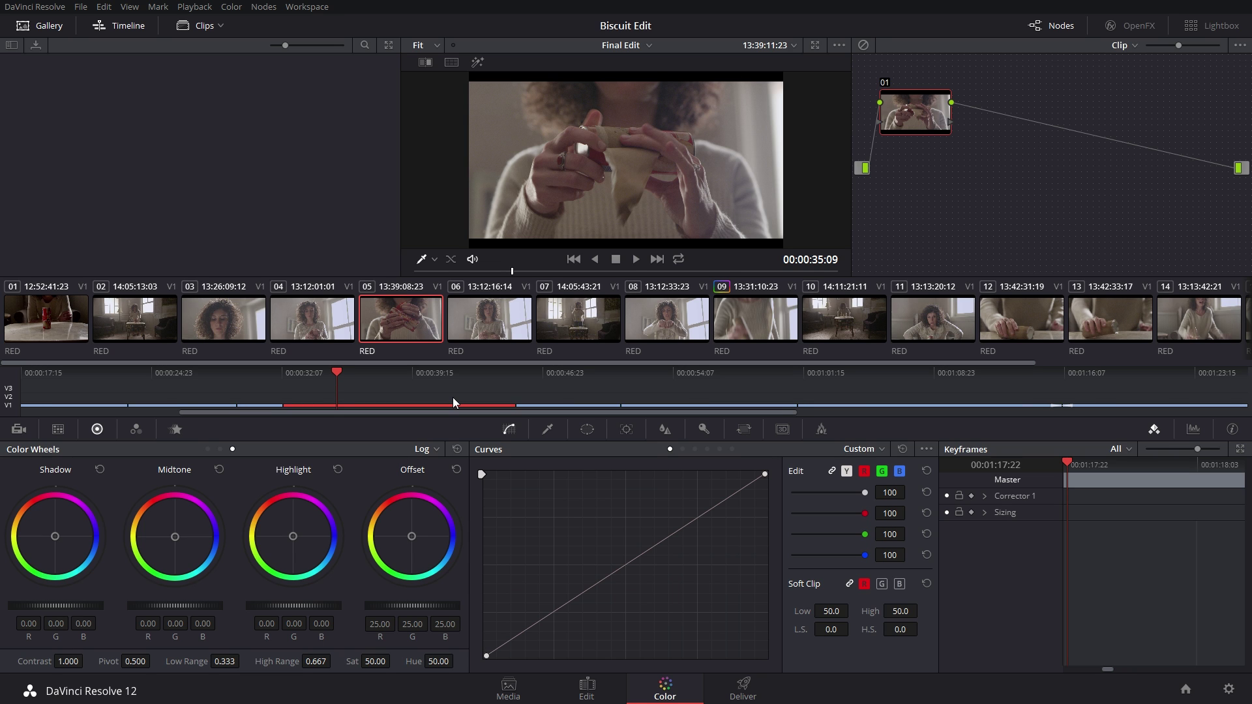
scroll(452, 399, down, 5)
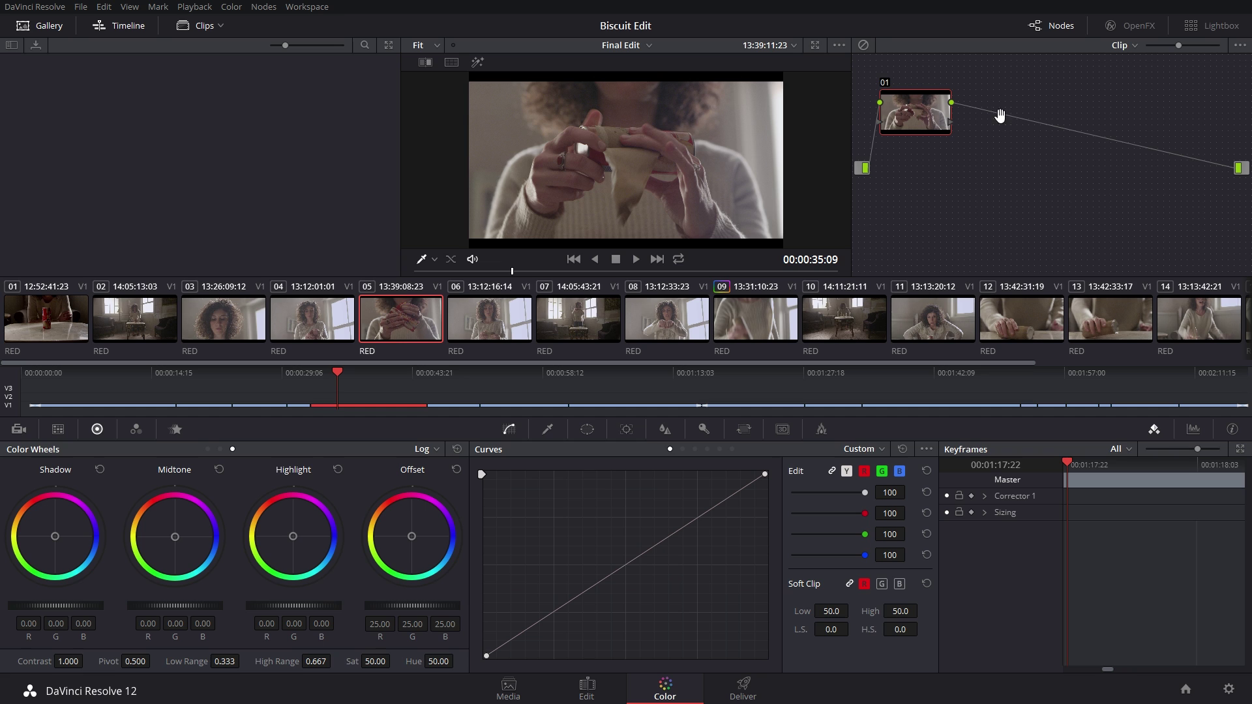
Step: Shift node 01 right, then switch from Log to Primaries Bars and then Primaries Wheels
drag(903, 127, 930, 122)
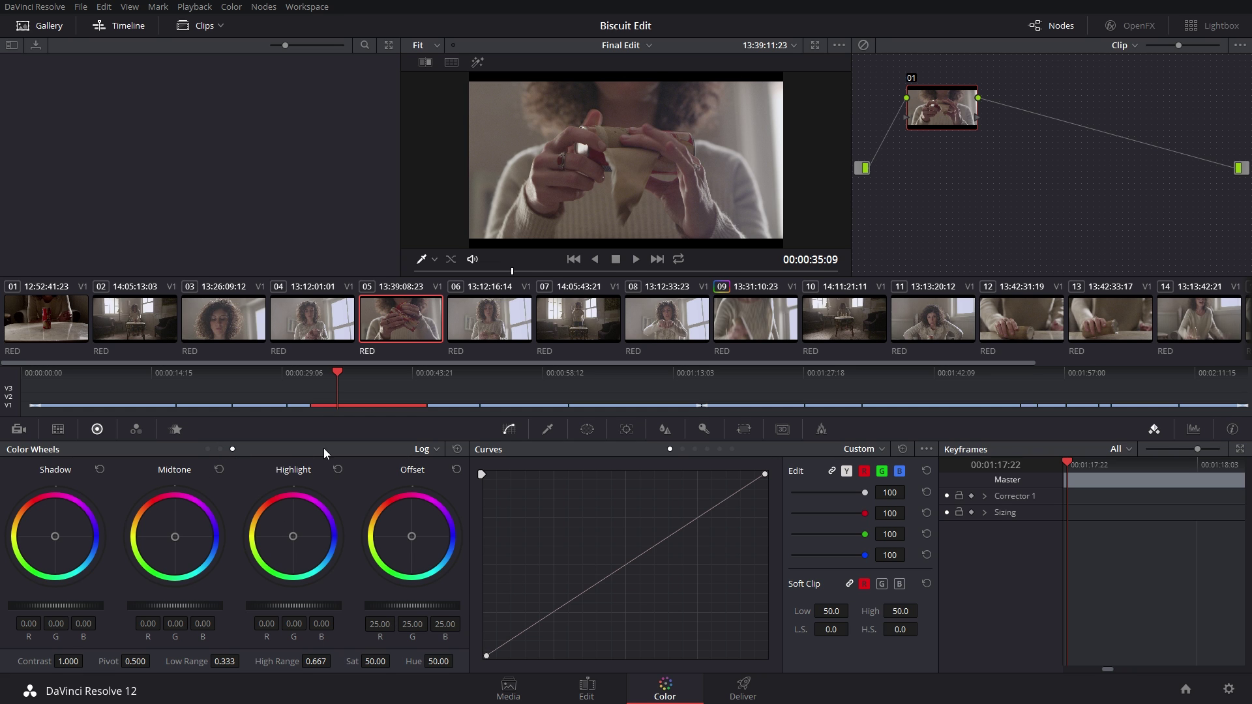
click(220, 449)
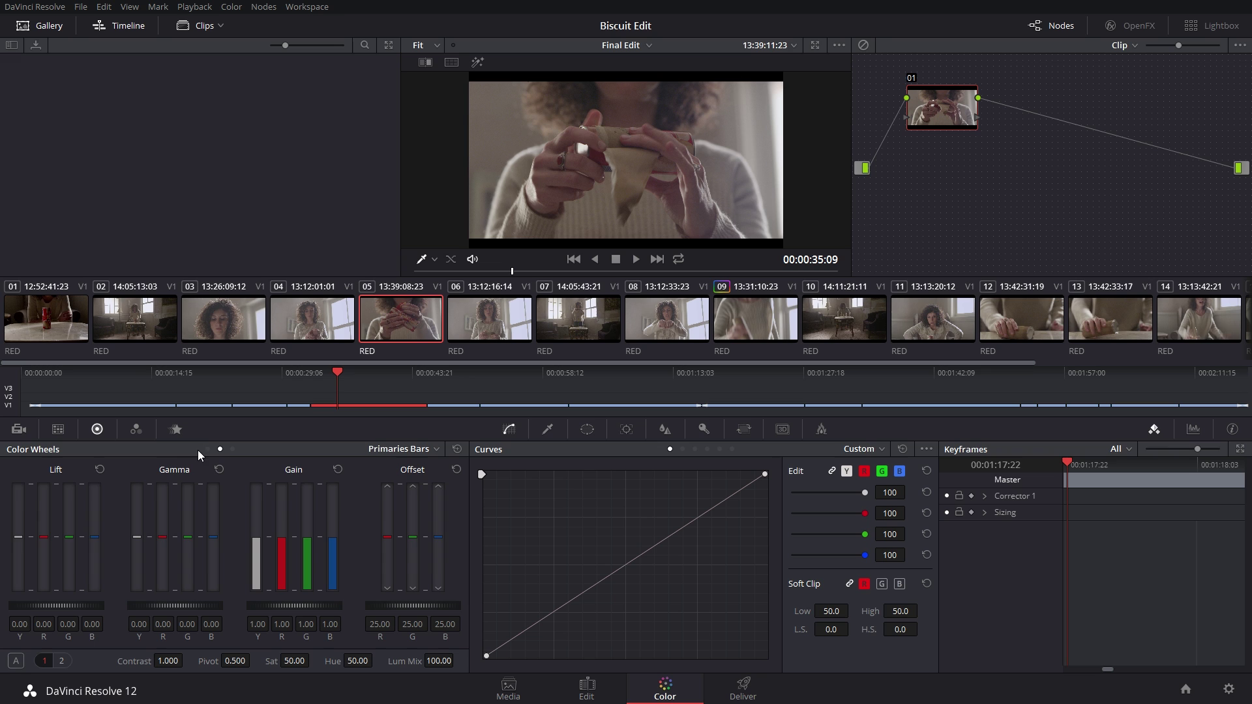
click(207, 449)
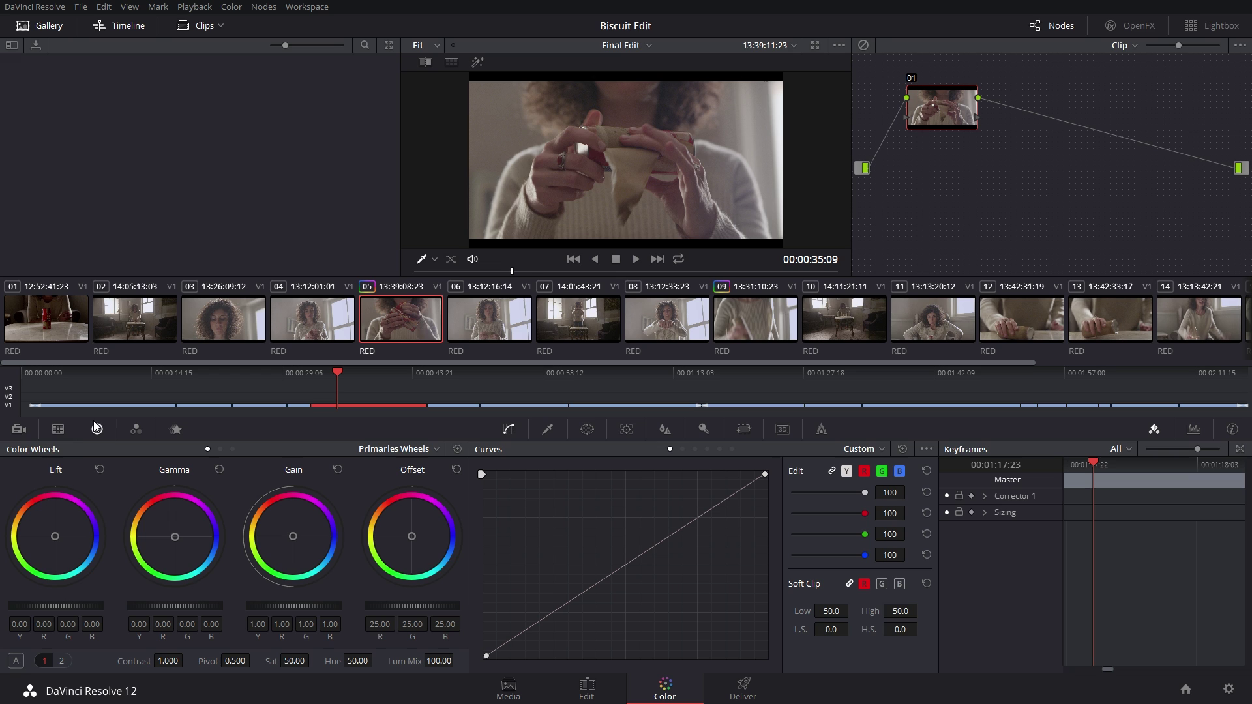
Step: Check Camera Raw's Decode Using options, leave it on Project, and move to clip 01
click(20, 431)
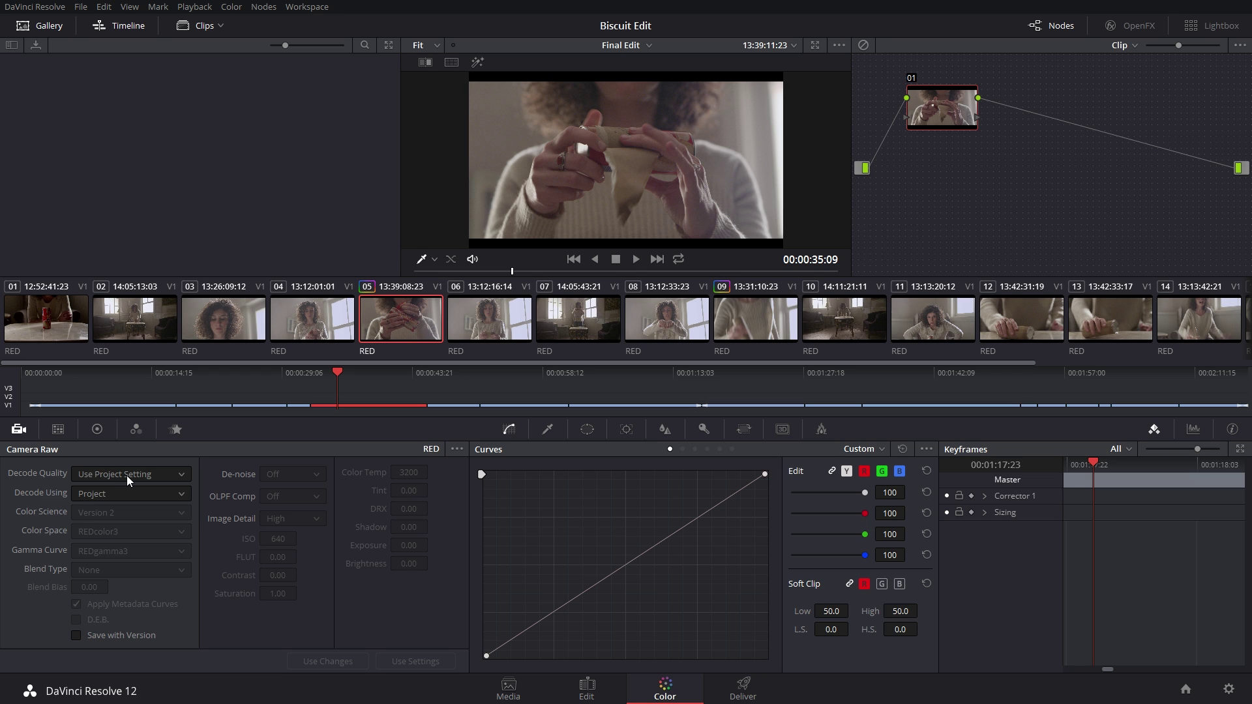
click(127, 495)
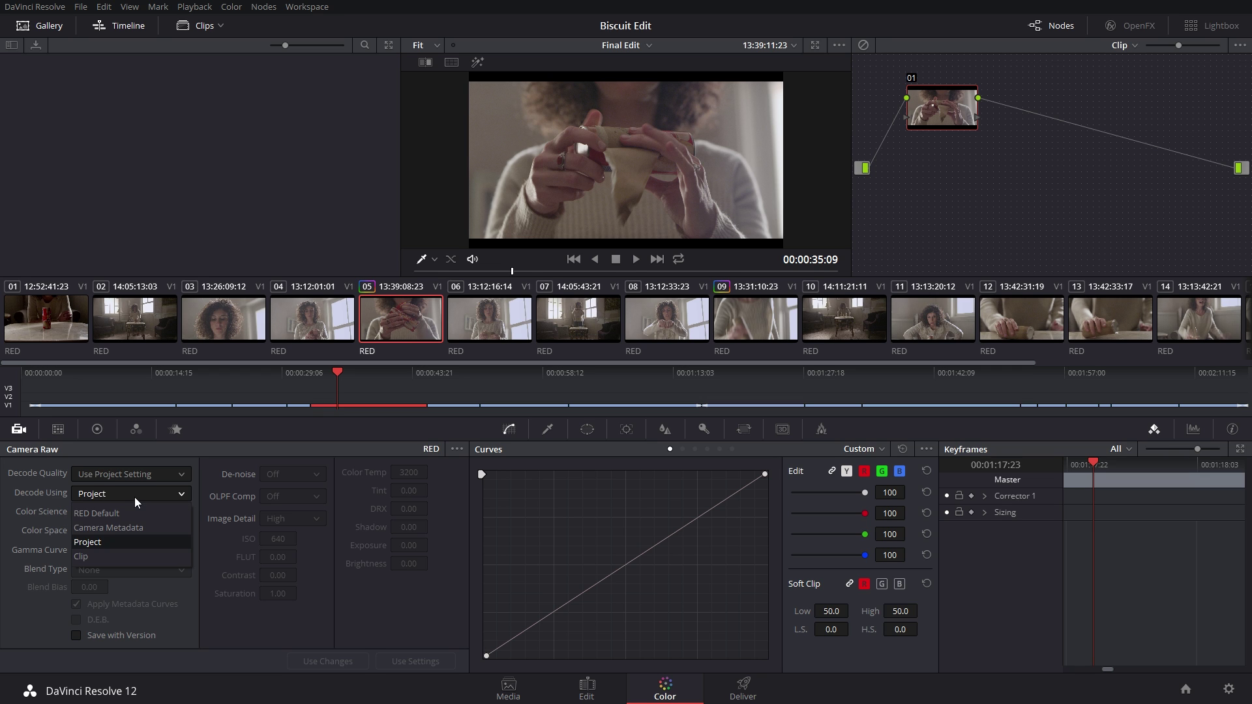
click(123, 539)
drag(318, 373, 133, 373)
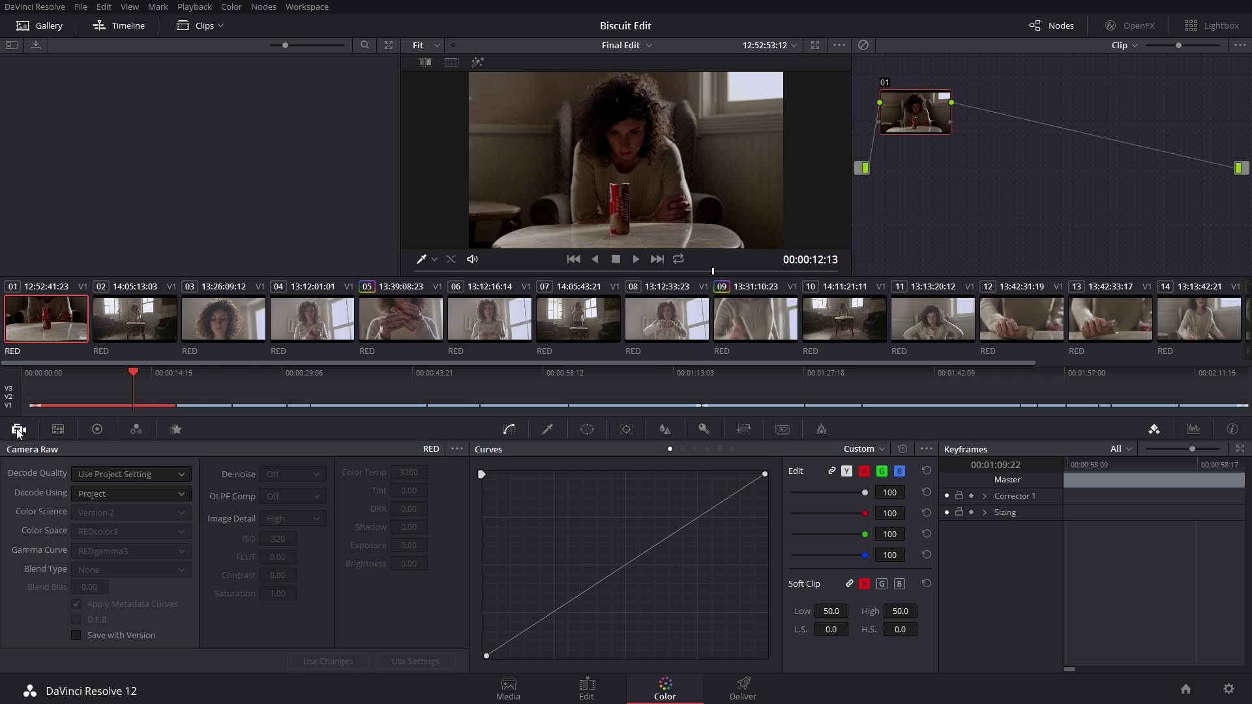
Step: Switch clip 01's raw decoding to Clip settings and start editing its ISO
click(104, 493)
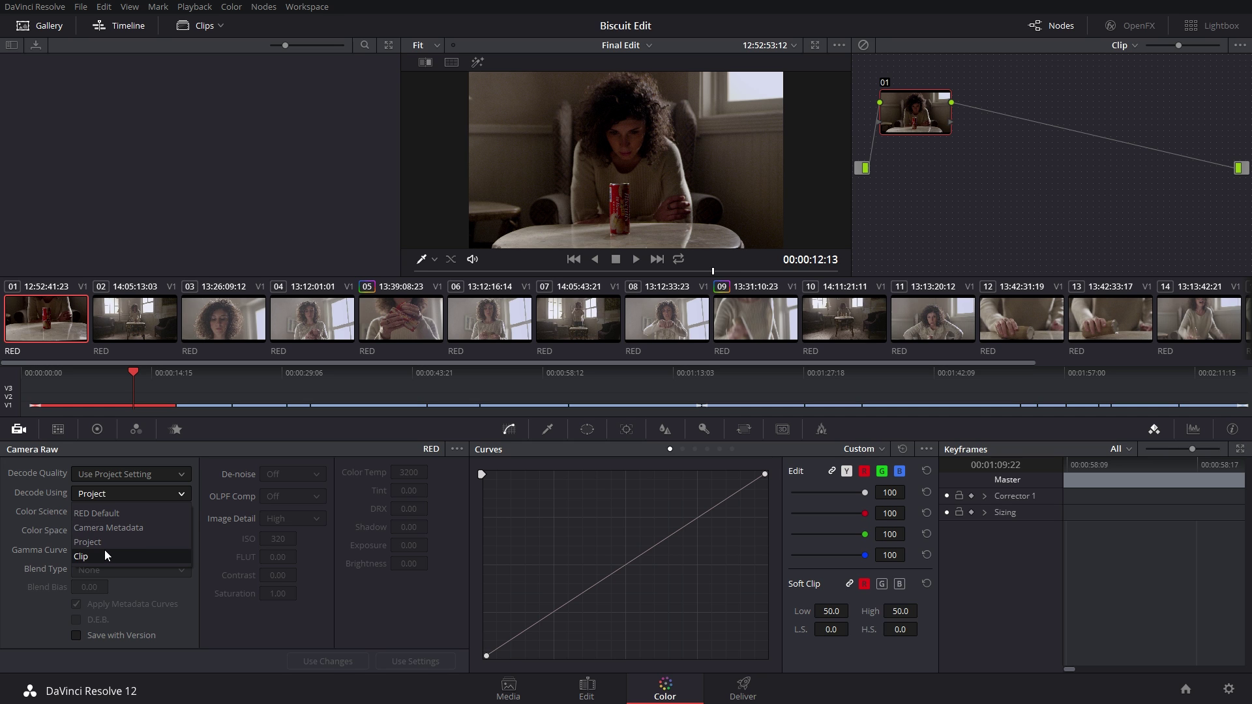
click(105, 555)
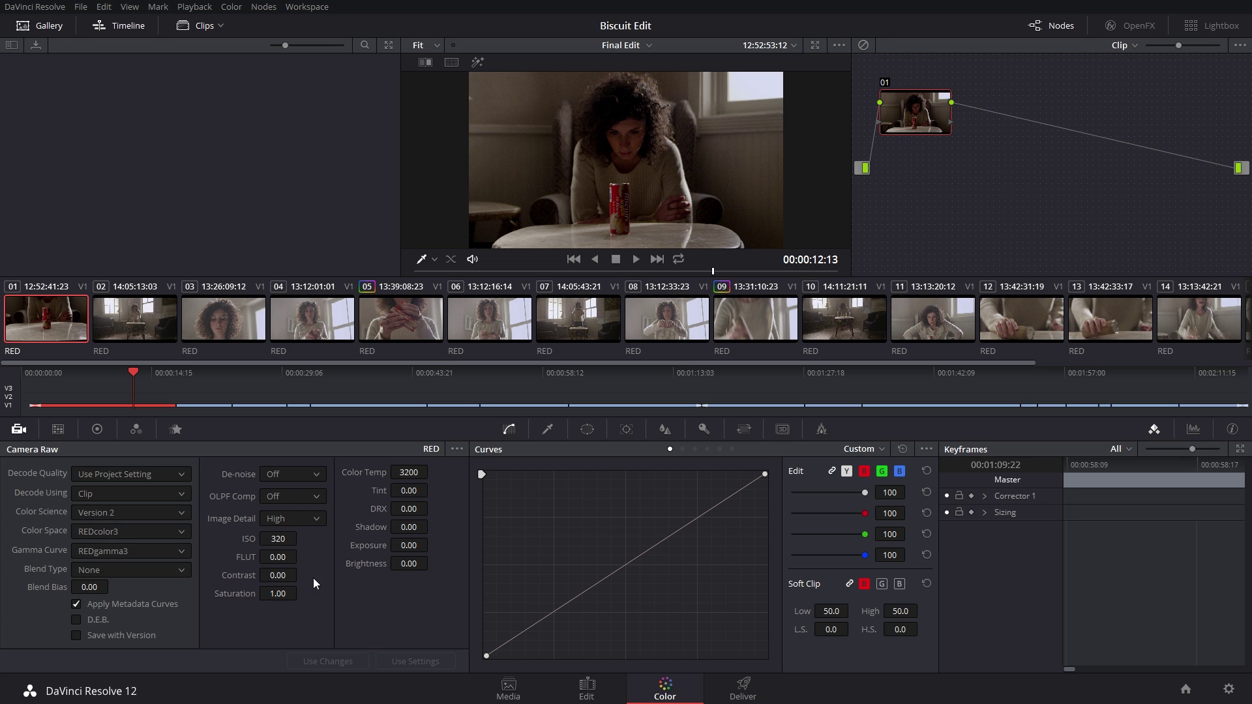
click(278, 539)
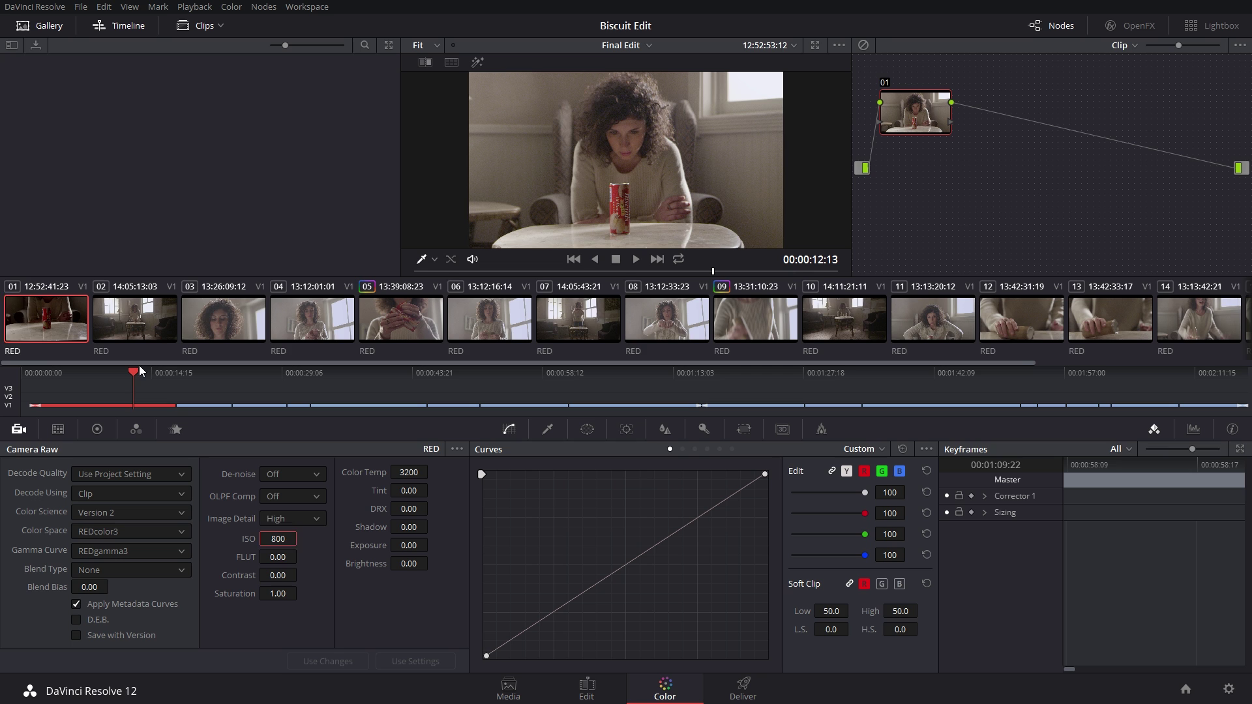
Step: Set clip 02 to decode using its own Clip settings
drag(139, 365, 188, 373)
click(177, 373)
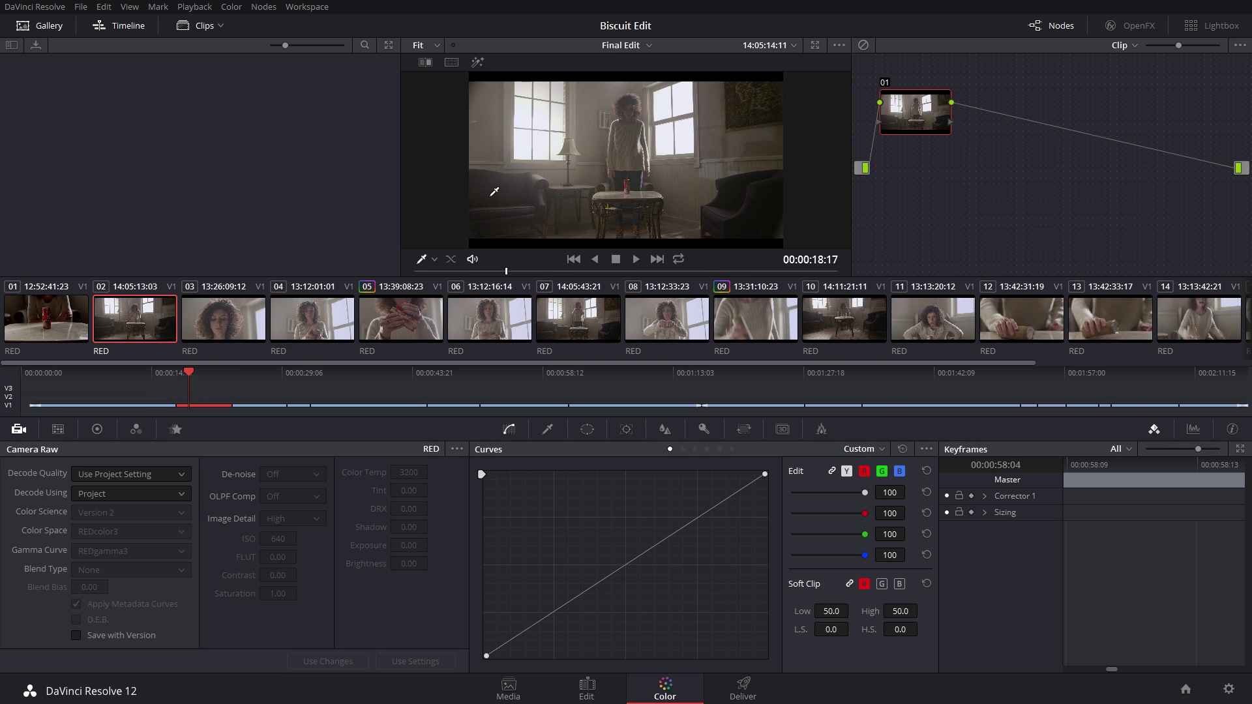
click(84, 494)
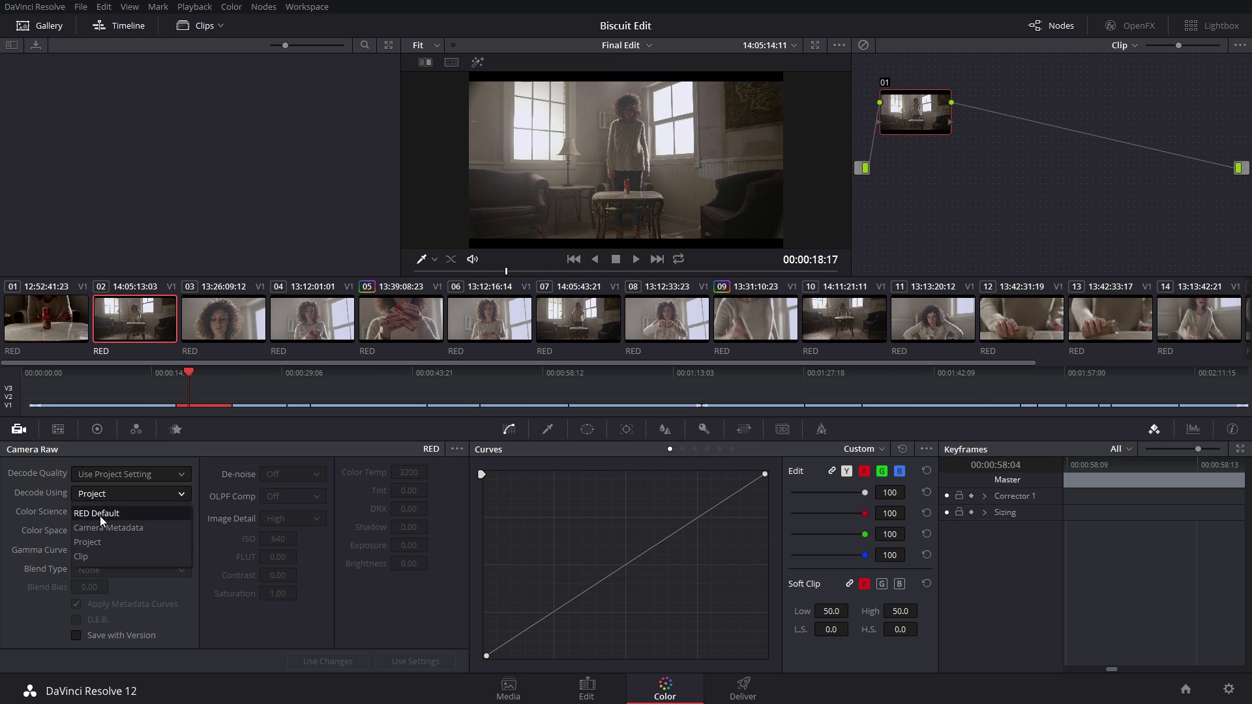
click(95, 554)
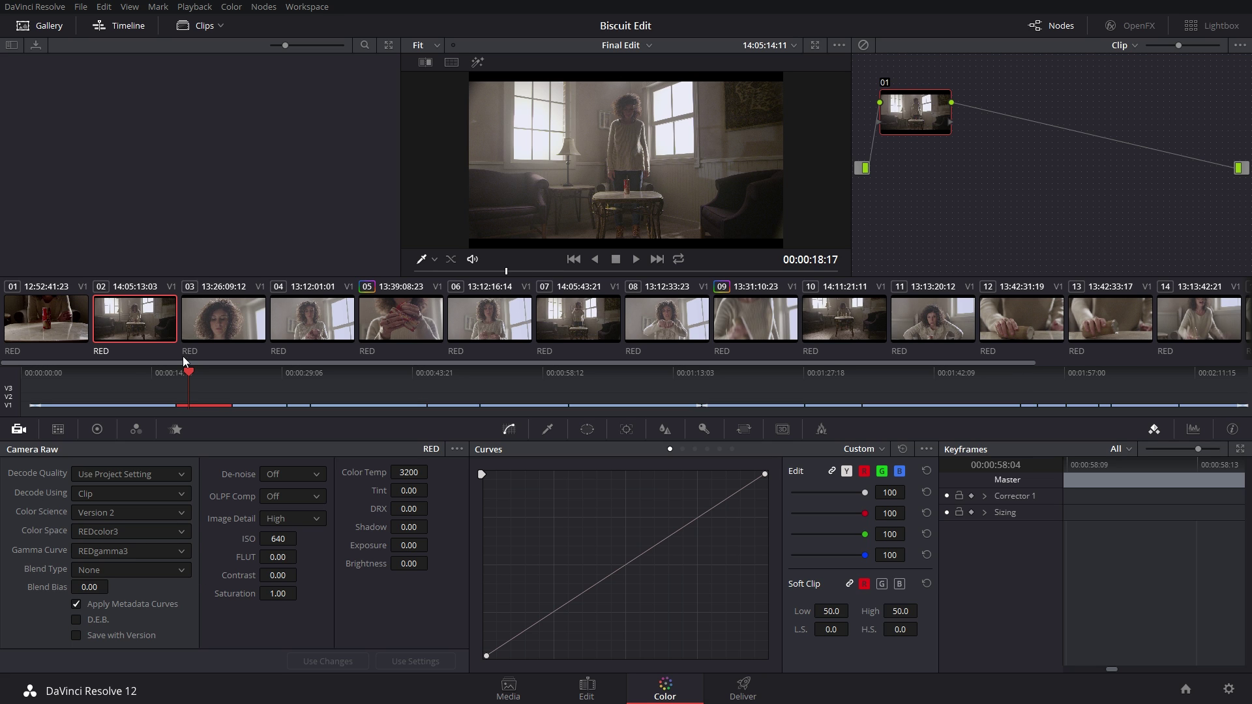
Step: Commit ISO 640 on clip 01 and compare its exposure against clip 02
click(141, 373)
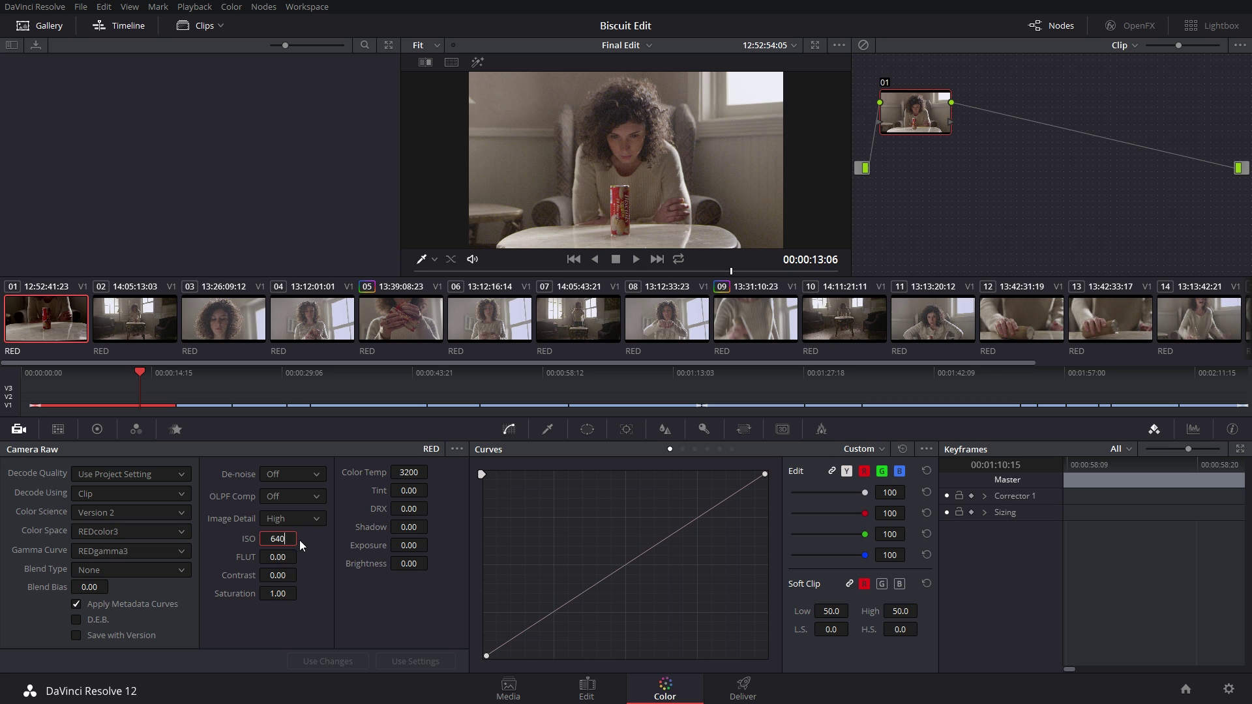
key(Return)
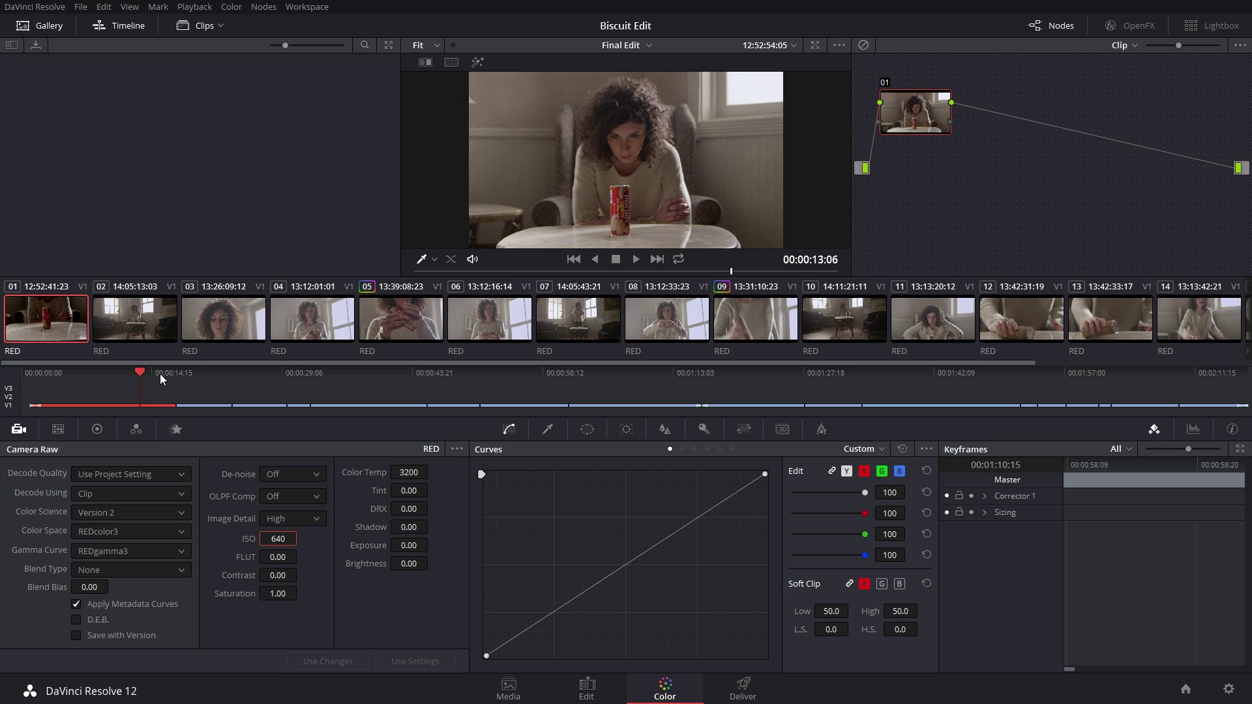
click(189, 402)
click(163, 396)
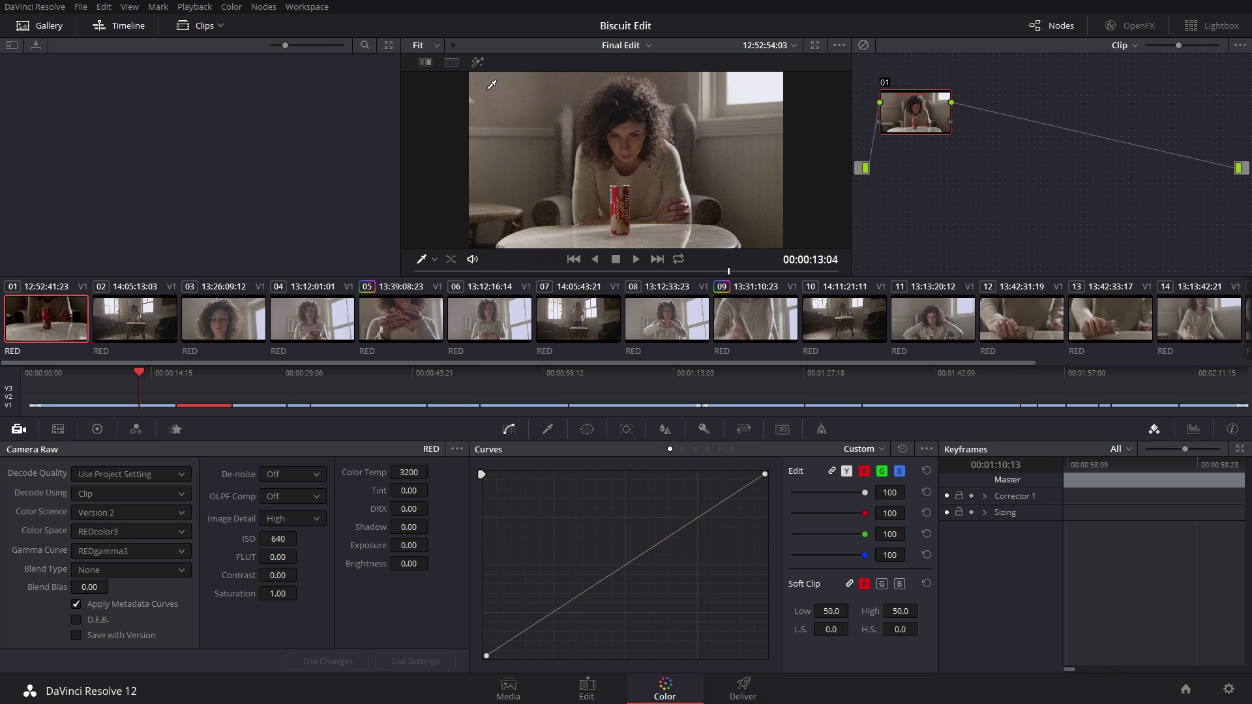
click(182, 374)
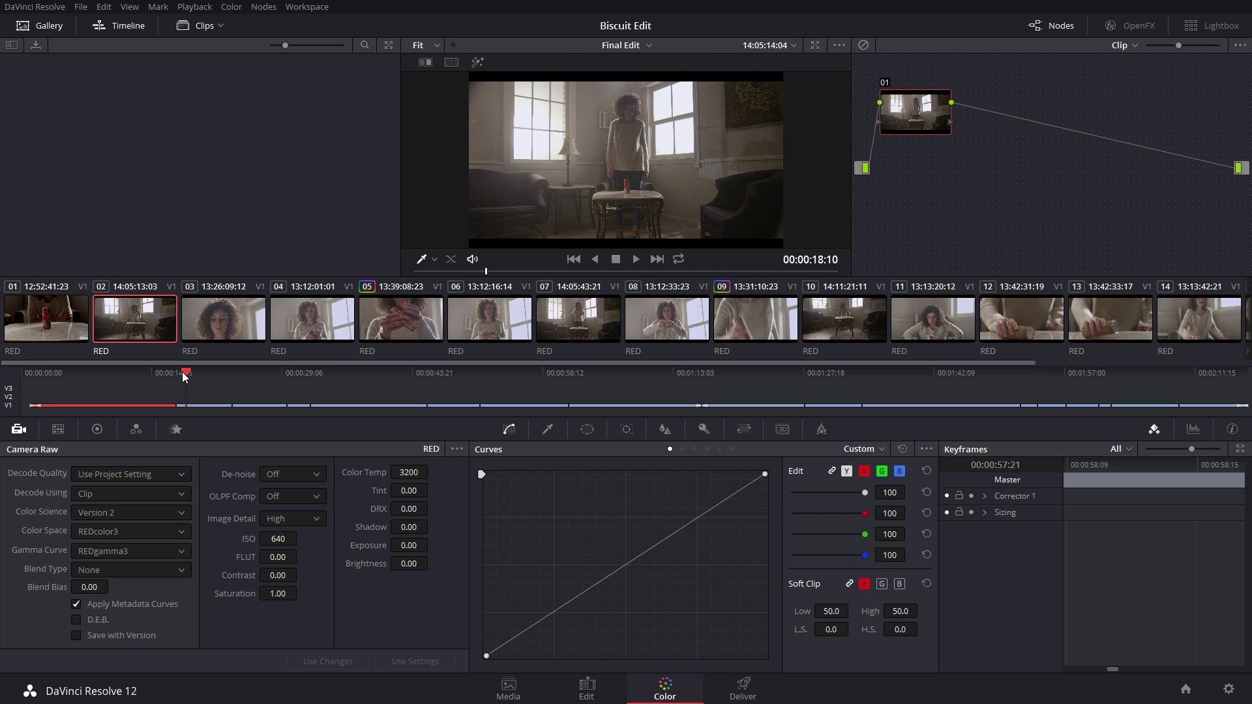
click(157, 373)
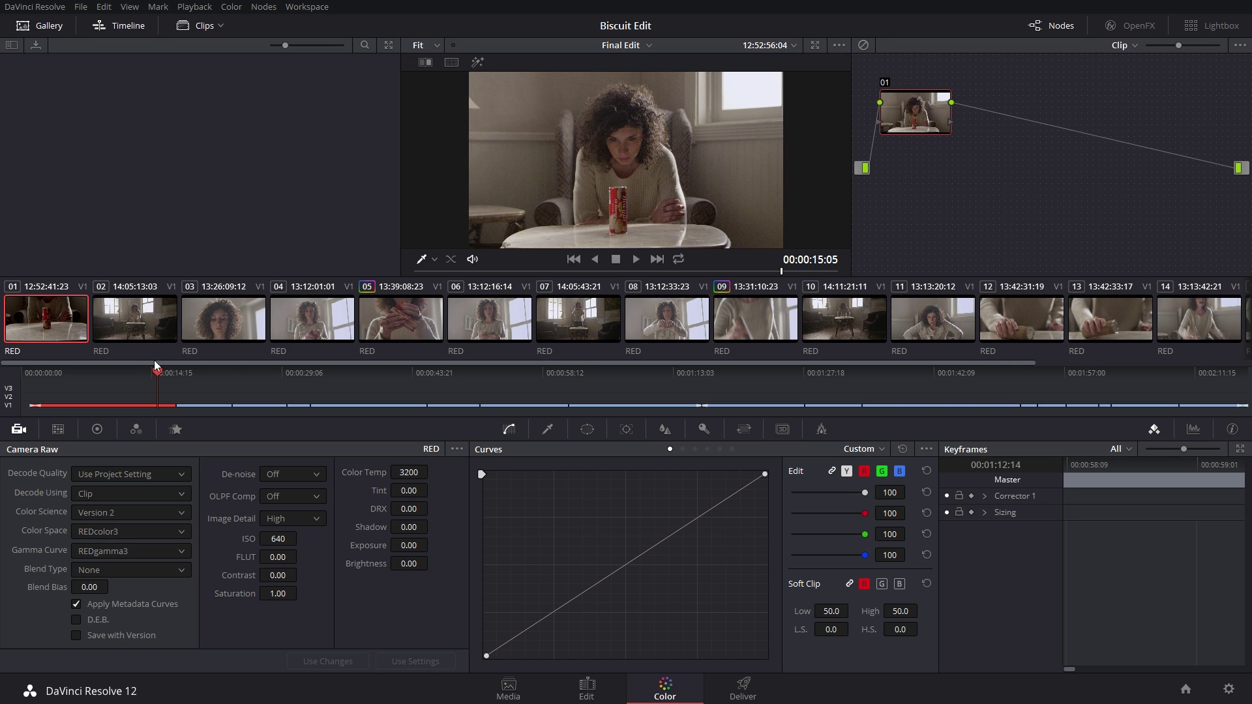
Step: Review the supported chart types in Color Match, then go back to the color wheels
click(57, 429)
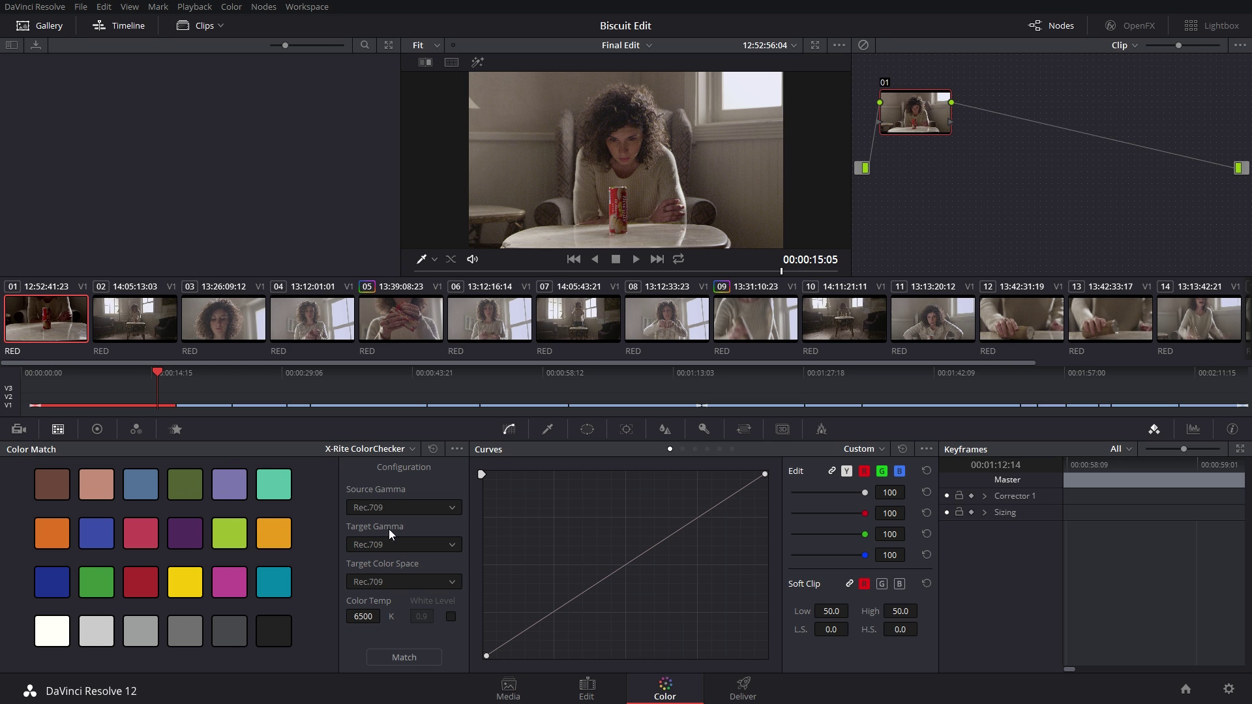
click(384, 450)
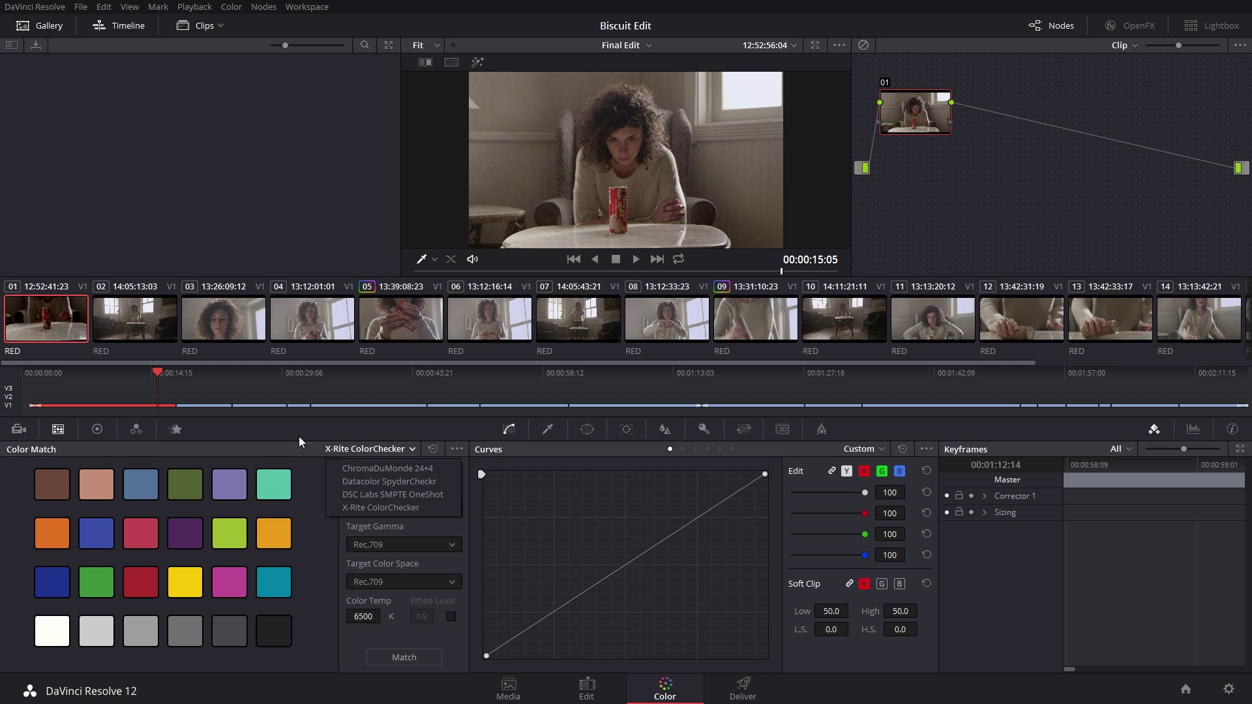
click(96, 429)
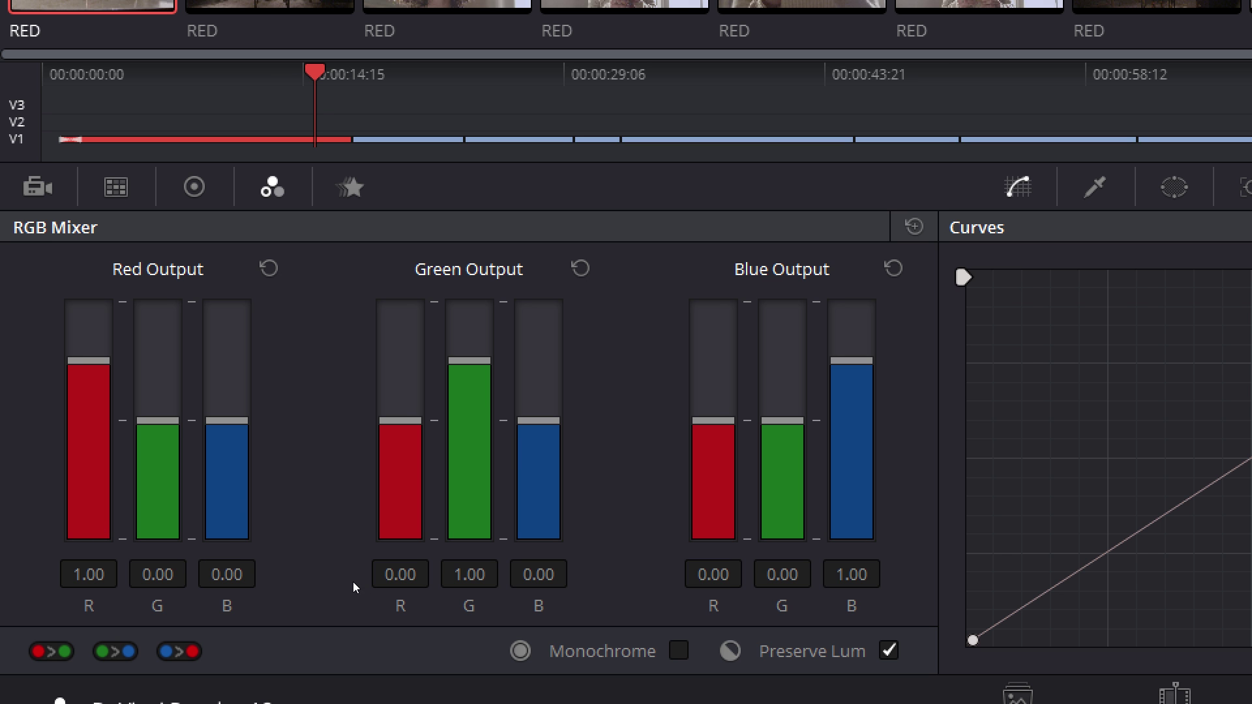
Step: Return from the RGB Mixer to the primary Lift, Gamma, Gain and Offset wheels
click(194, 187)
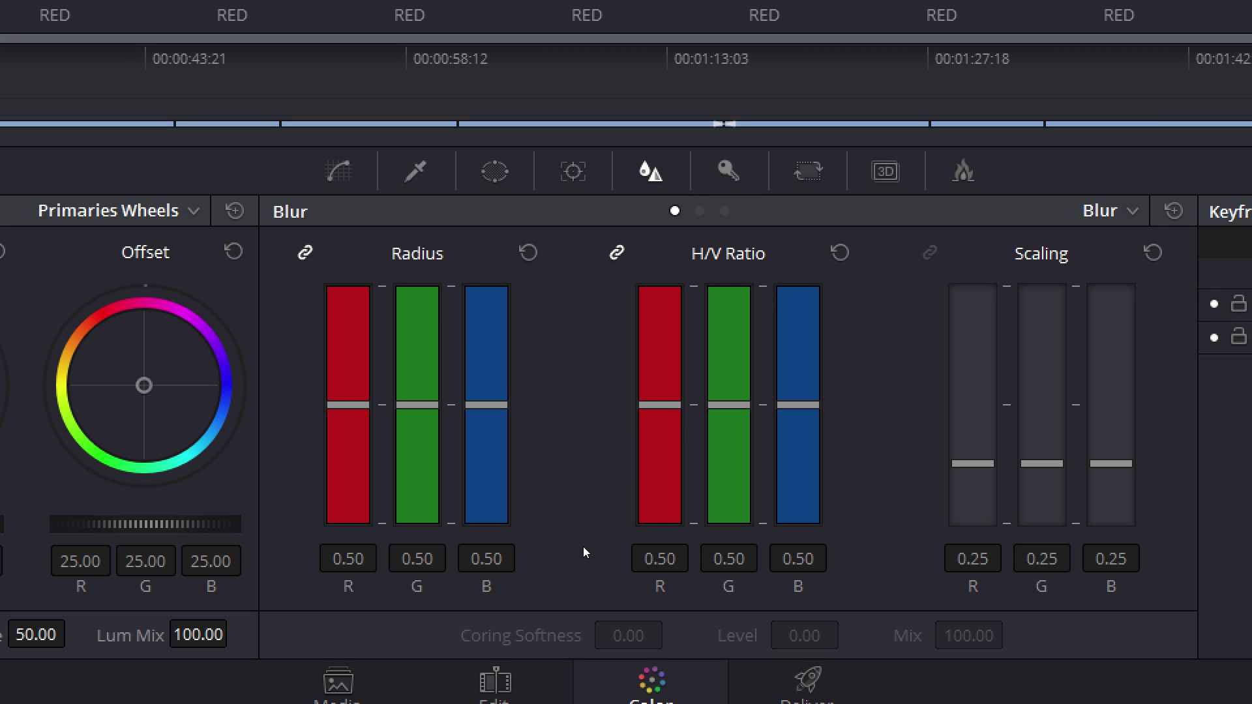
Step: Drag the blur Radius on all three channels, then undo it back to 0.50
mouse_move(583, 546)
mouse_down()
mouse_move(582, 516)
mouse_move(586, 555)
mouse_up()
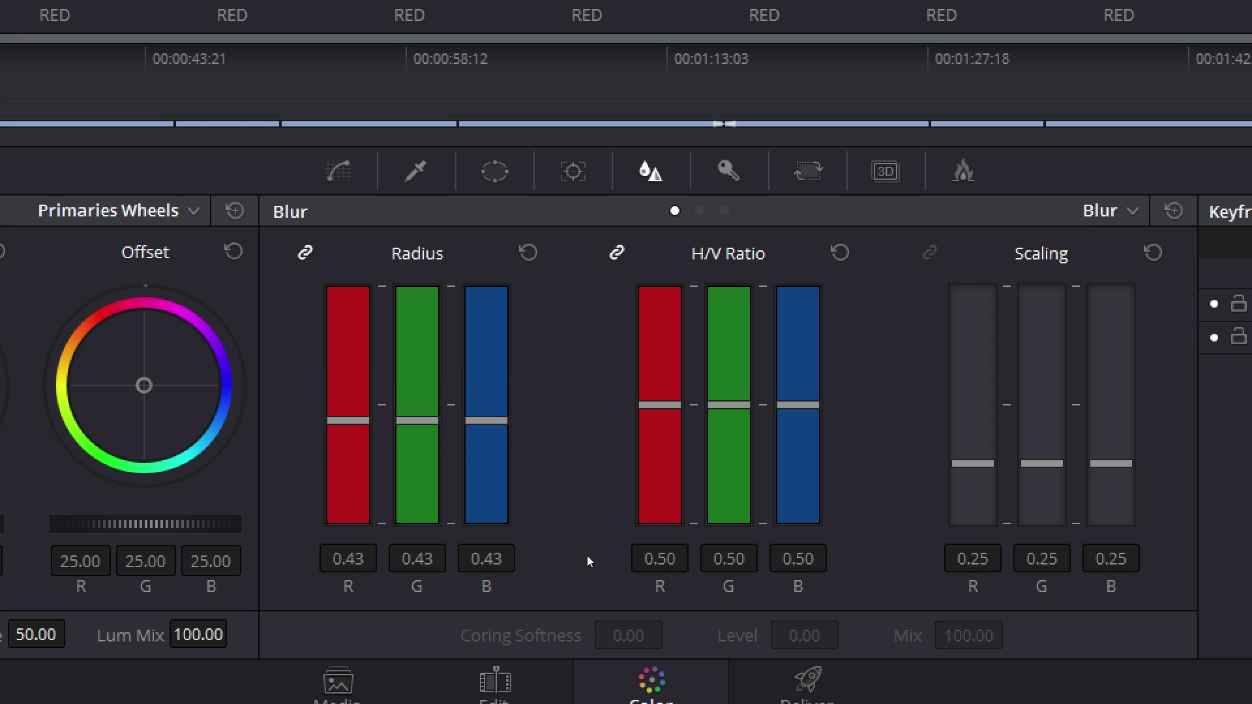
key(ctrl+z)
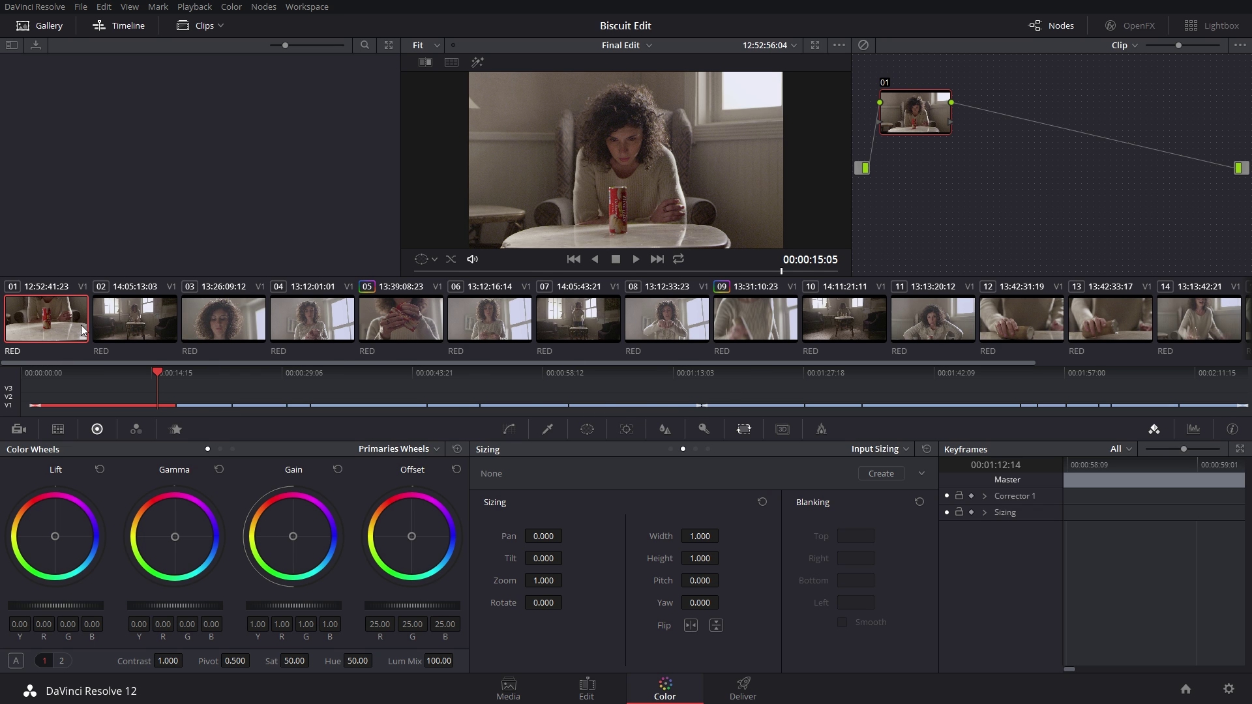
Step: Step through clips 02 and 03 to load clip 04, the curly-haired woman
click(108, 319)
click(197, 319)
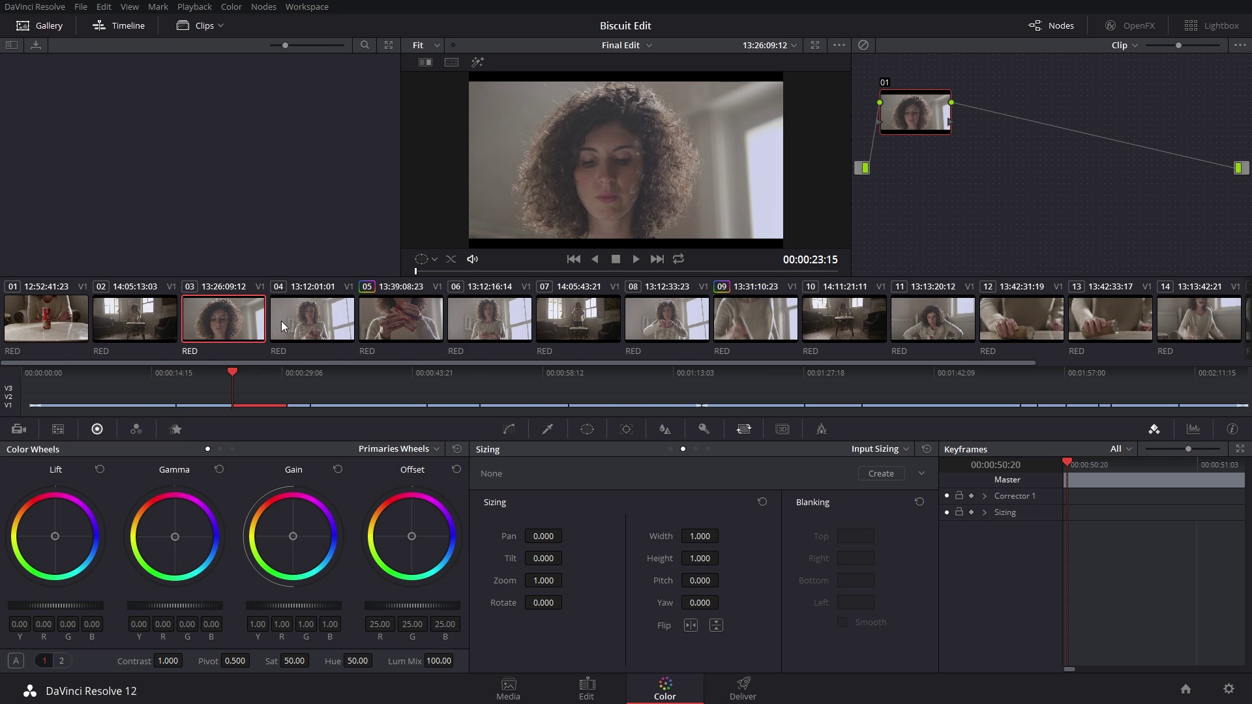
click(309, 303)
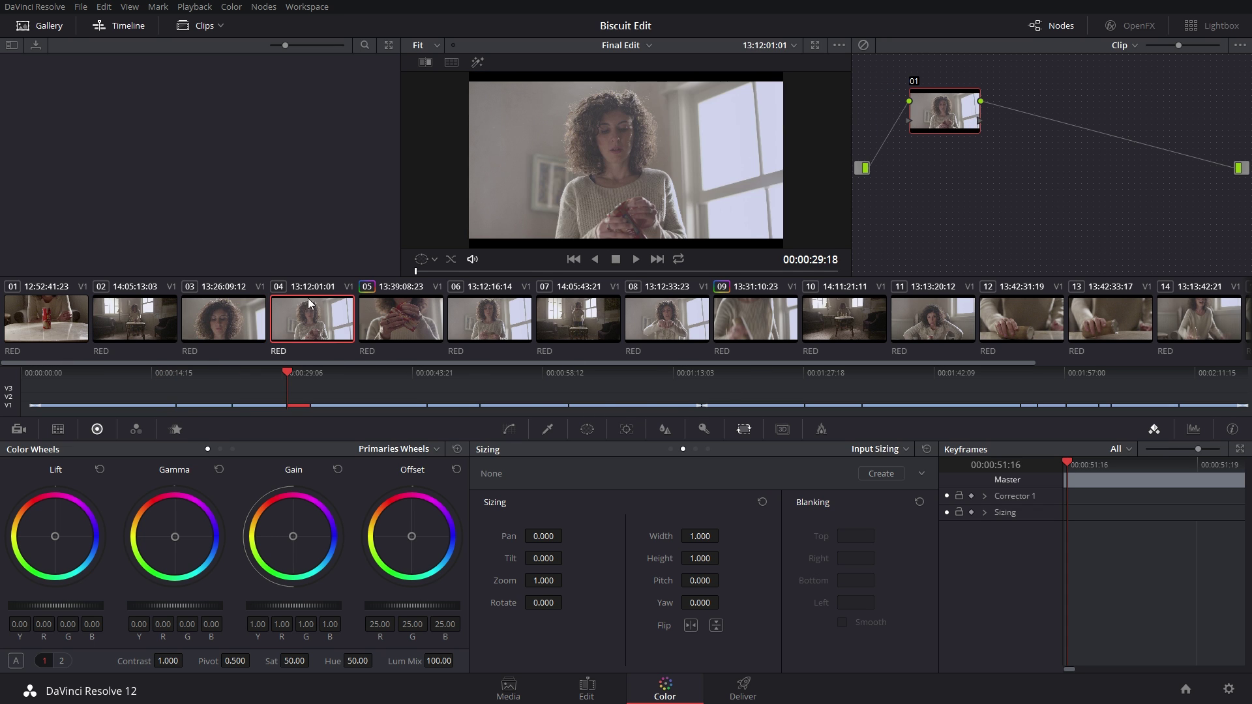
click(313, 9)
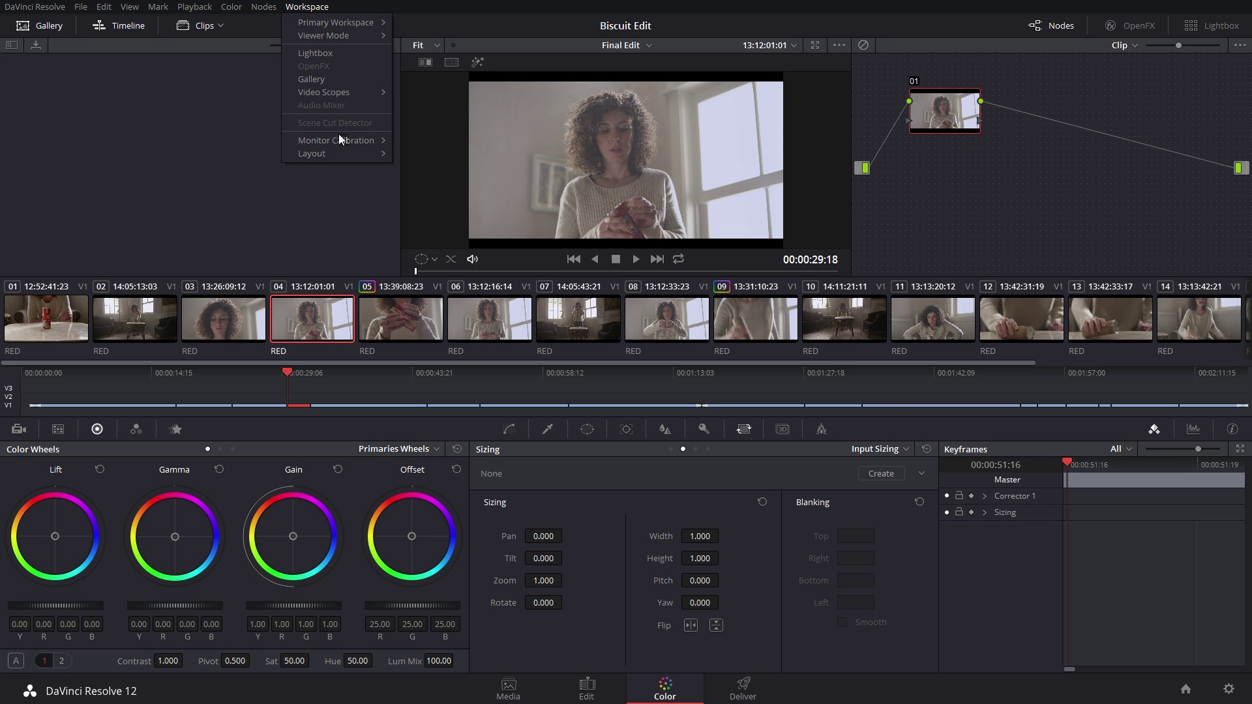
mouse_move(335, 152)
mouse_move(448, 156)
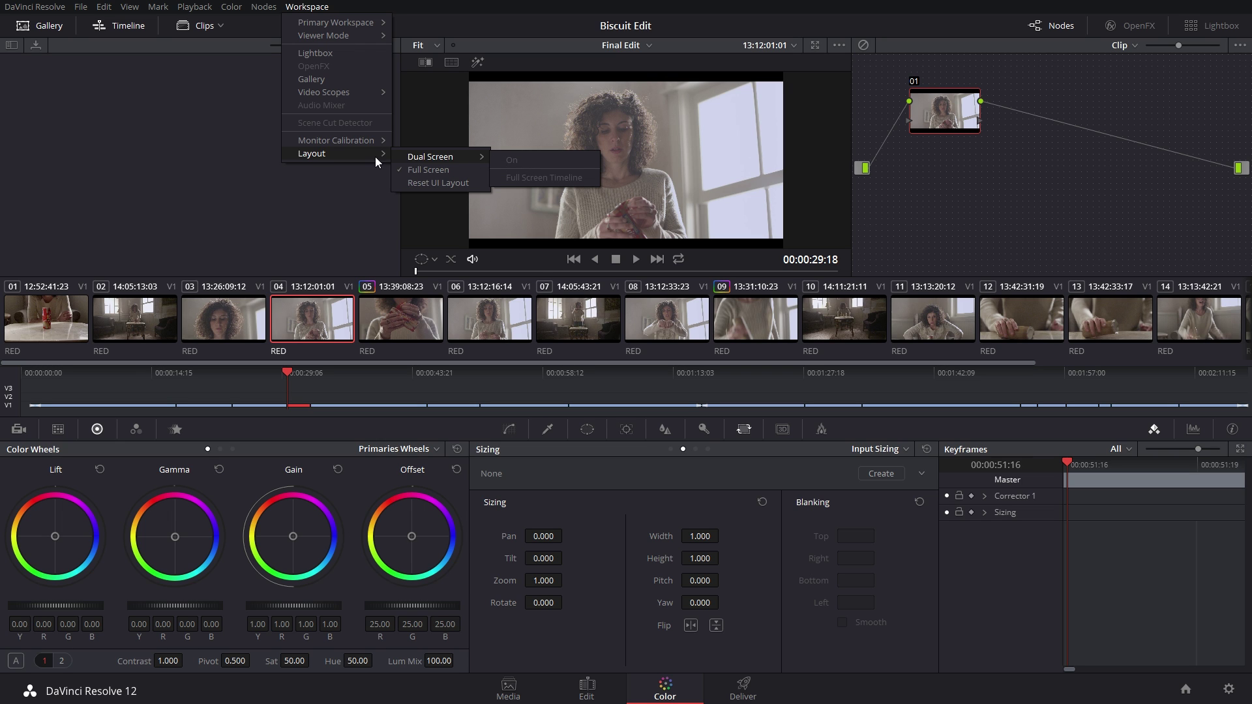
click(223, 138)
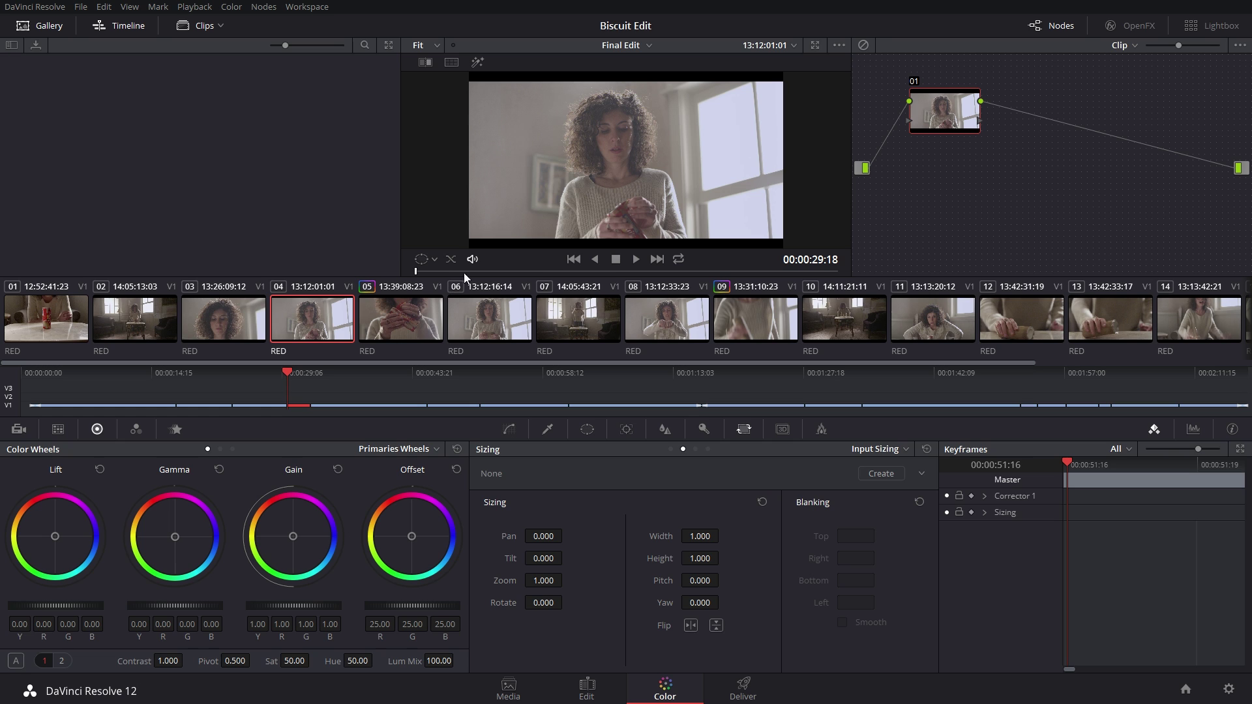
click(309, 10)
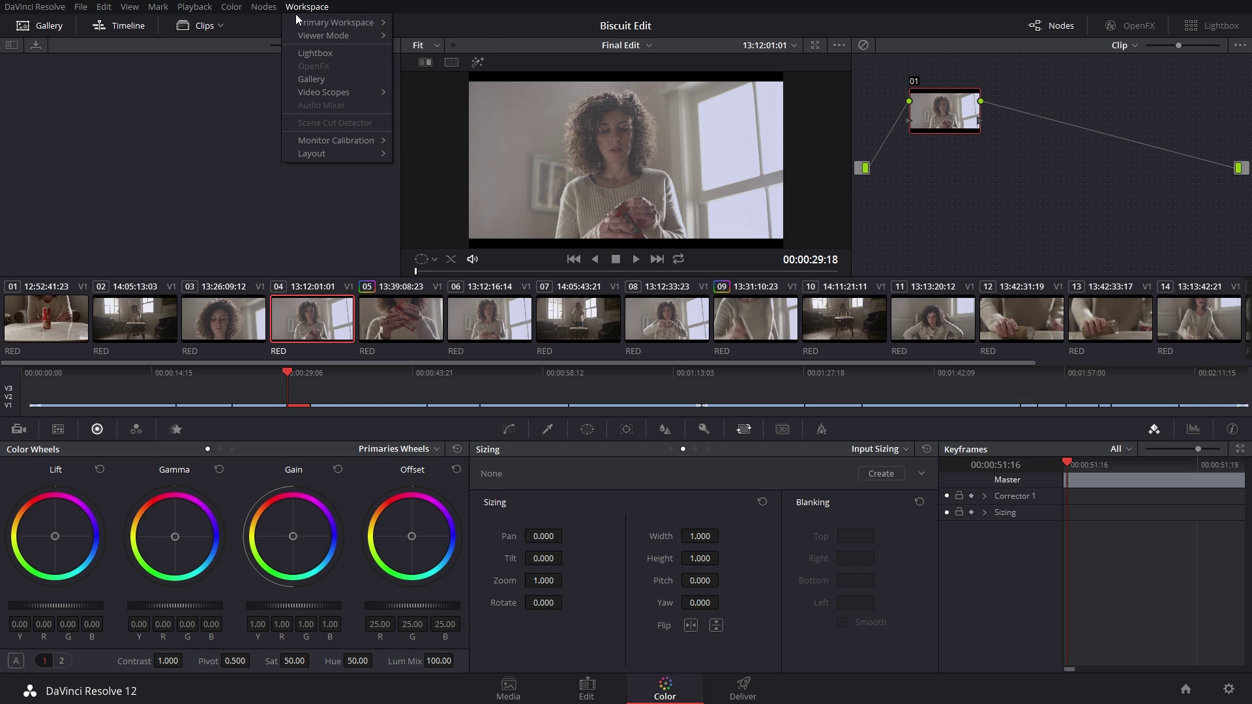
mouse_move(320, 25)
click(234, 137)
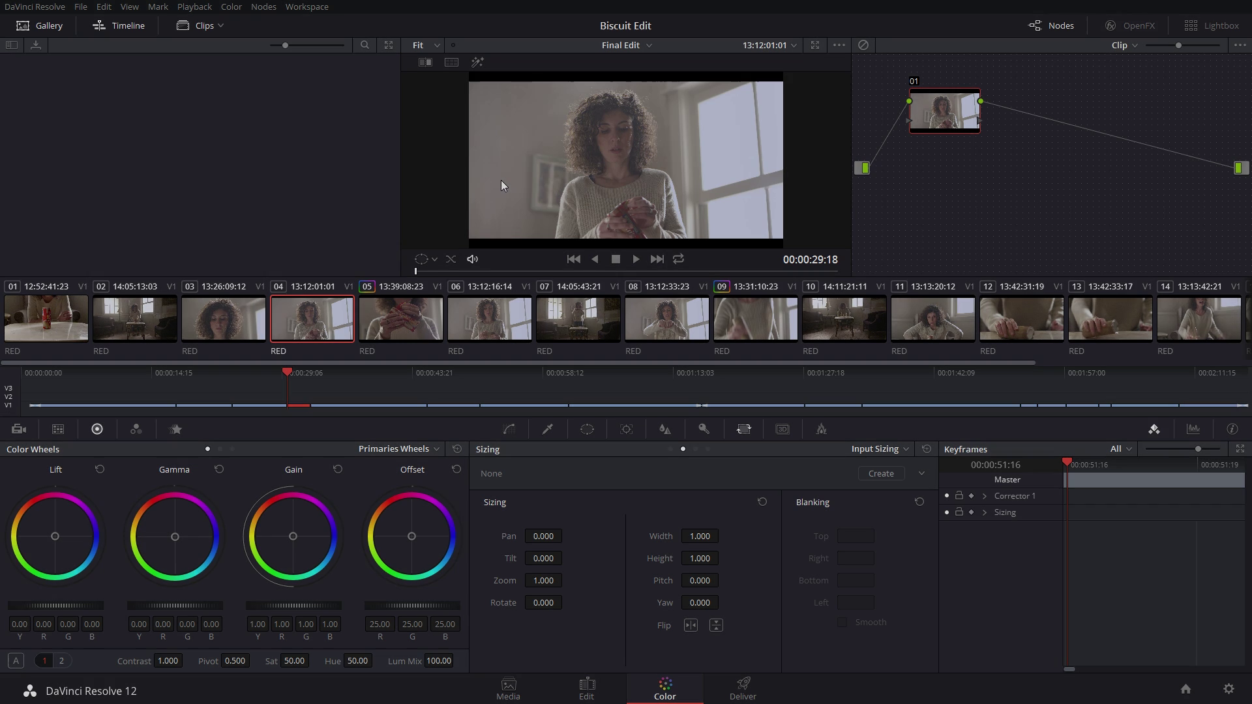